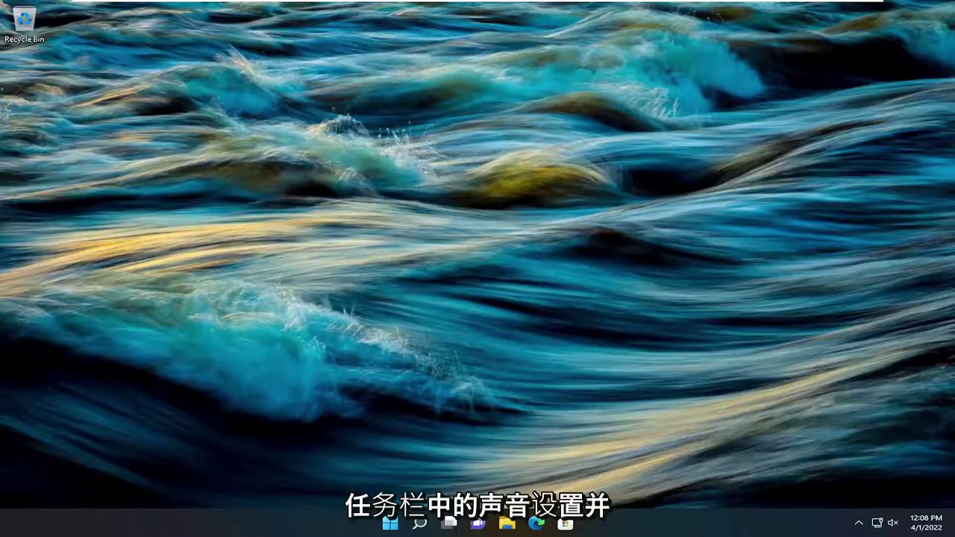
Step: Unmute the system sound and turn the volume down in quick settings
{"action": "left_click", "coordinate": [894, 525]}
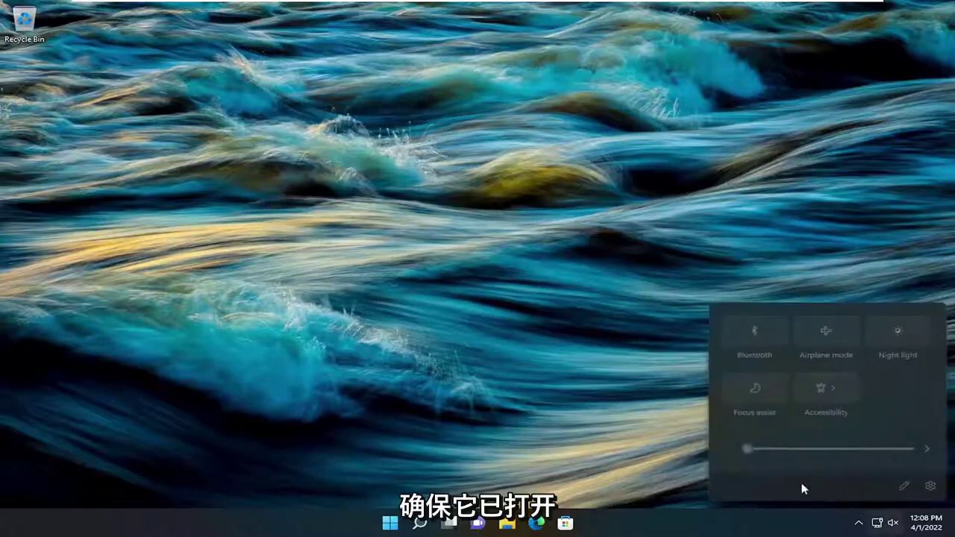
{"action": "left_click", "coordinate": [862, 450]}
{"action": "left_click_drag", "start_coordinate": [862, 449], "coordinate": [727, 450]}
{"action": "left_click", "coordinate": [520, 361]}
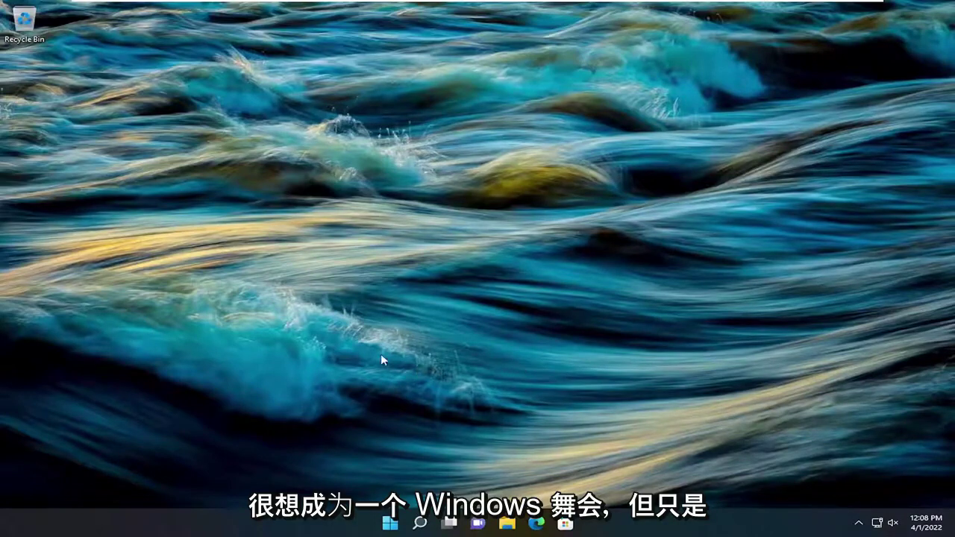
Step: Search 'troubleshoot' and show the Other troubleshooters list in Settings
{"action": "left_click", "coordinate": [420, 523]}
{"action": "type", "text": "troubleshoot"}
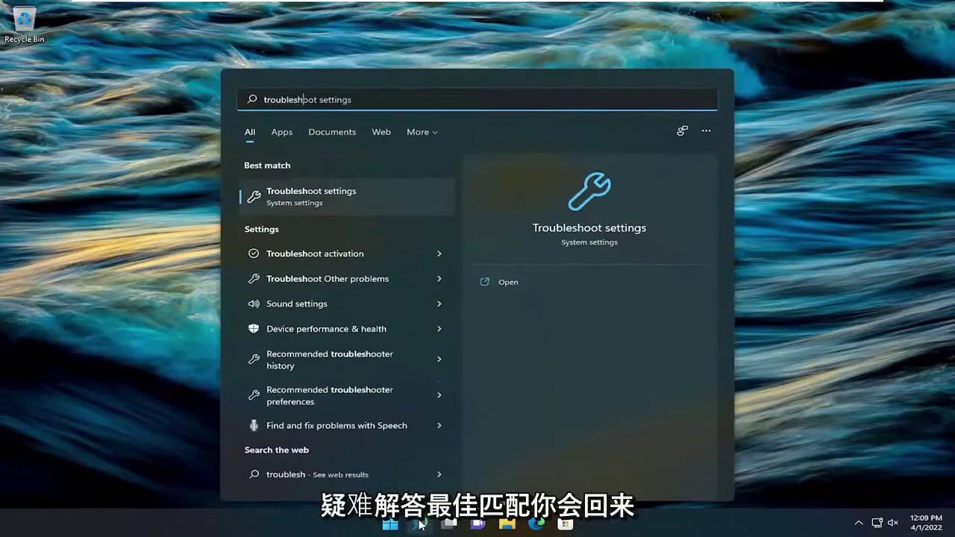
{"action": "mouse_move", "coordinate": [343, 329]}
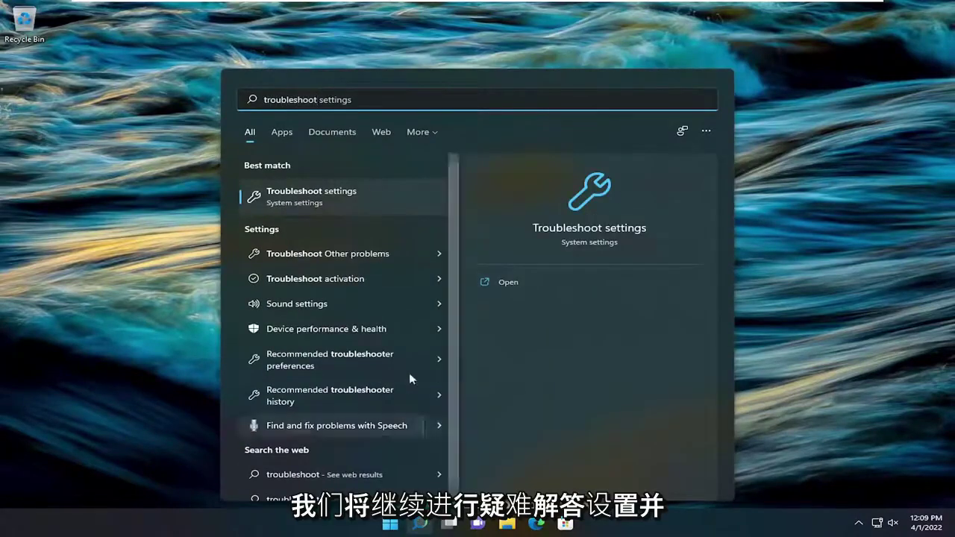
{"action": "left_click", "coordinate": [299, 194]}
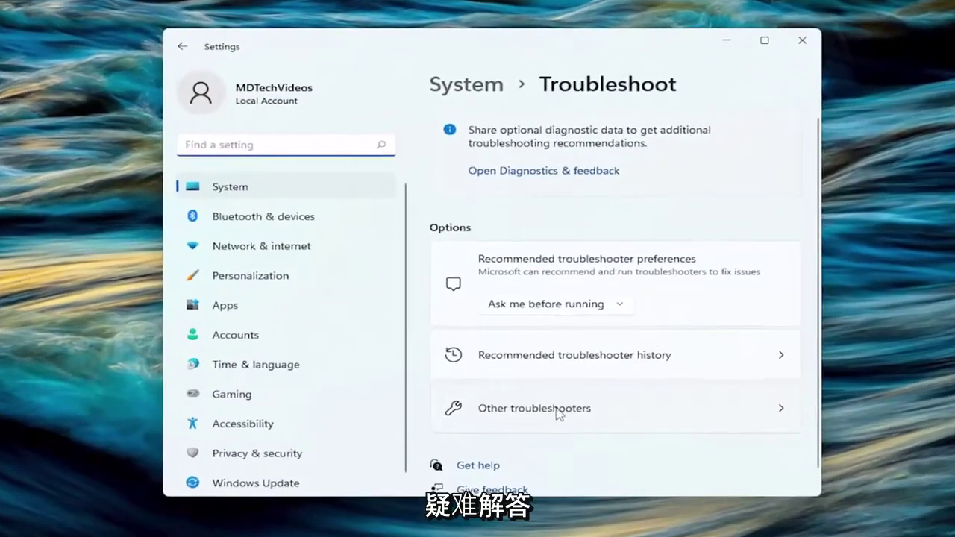
{"action": "left_click", "coordinate": [558, 415]}
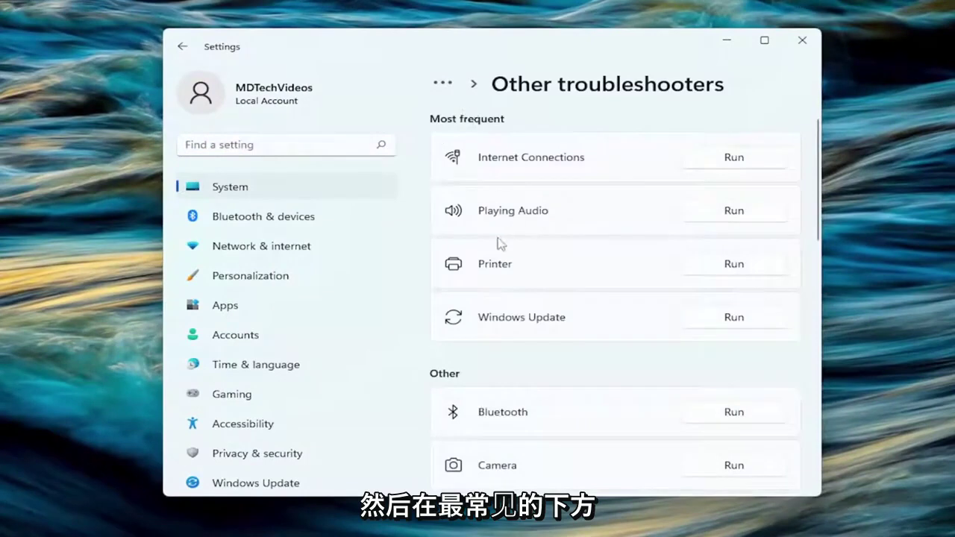
Step: Run the Playing Audio troubleshooter to completion, closing Speakers Properties along the way
{"action": "left_click", "coordinate": [735, 214]}
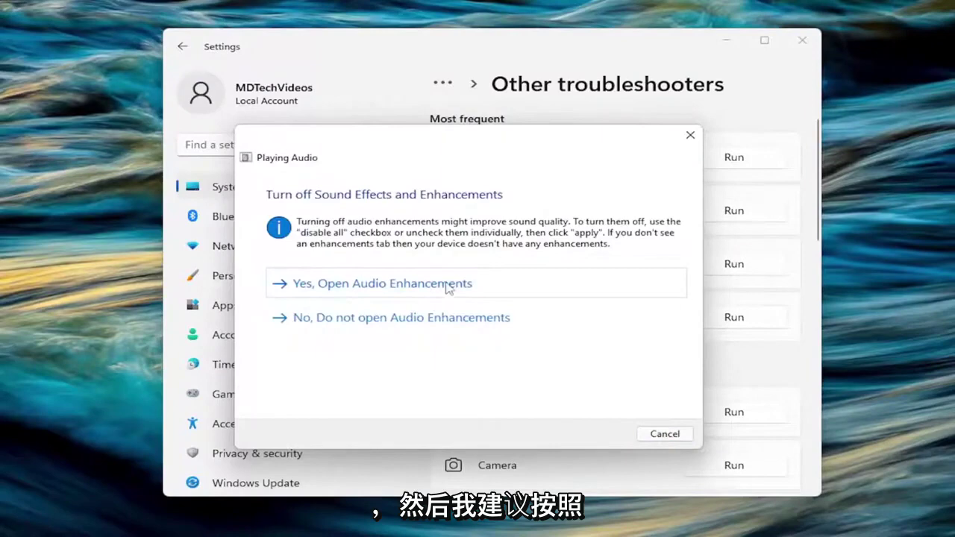
{"action": "left_click", "coordinate": [435, 289]}
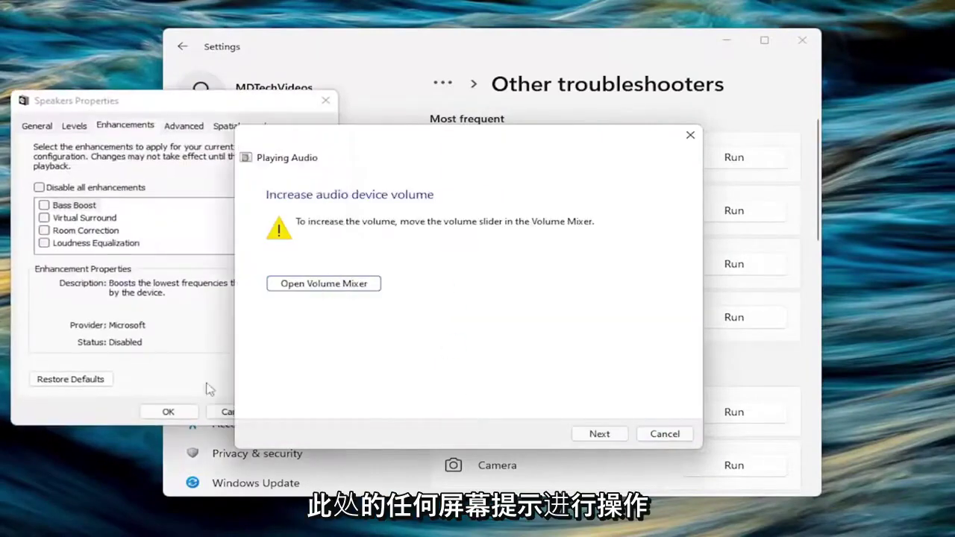
{"action": "left_click", "coordinate": [152, 336]}
{"action": "left_click", "coordinate": [168, 412]}
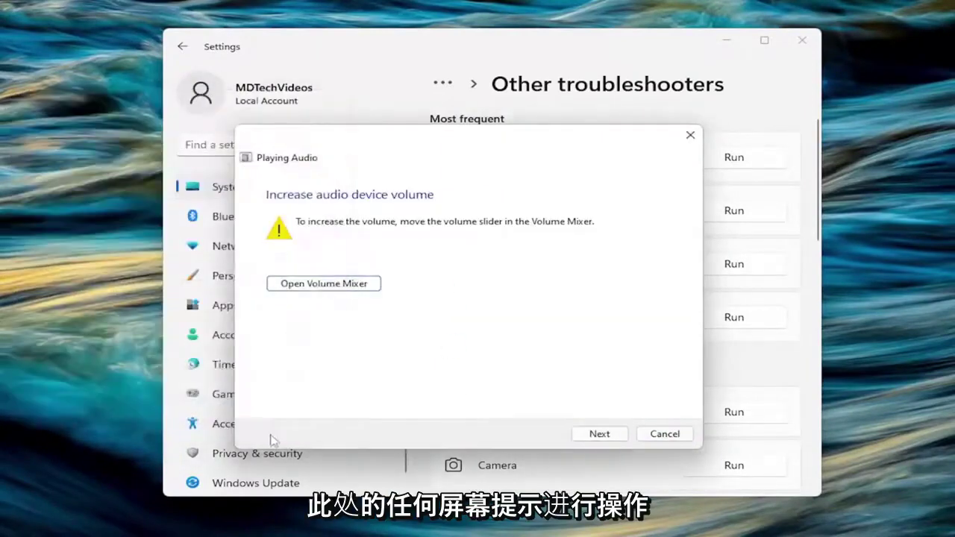
{"action": "left_click", "coordinate": [619, 439]}
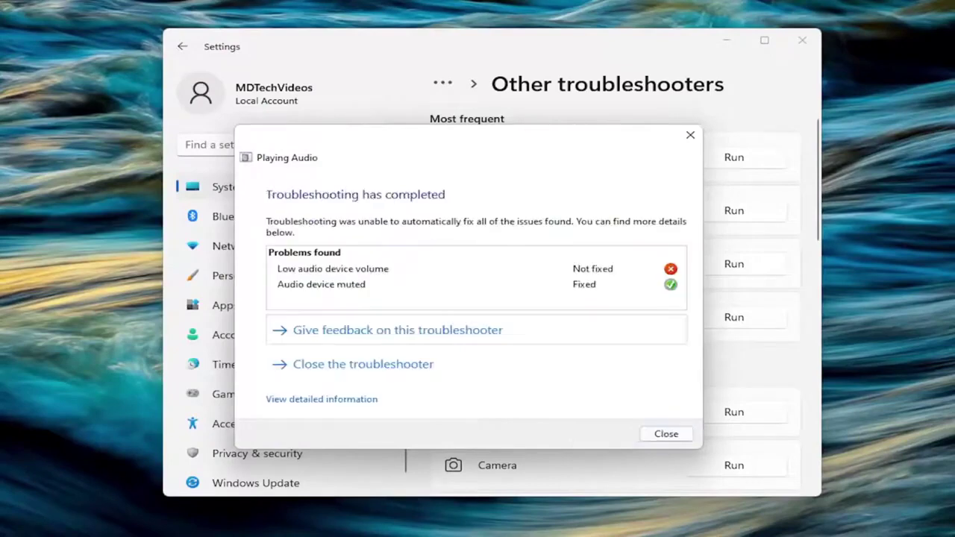
{"action": "left_click", "coordinate": [647, 436]}
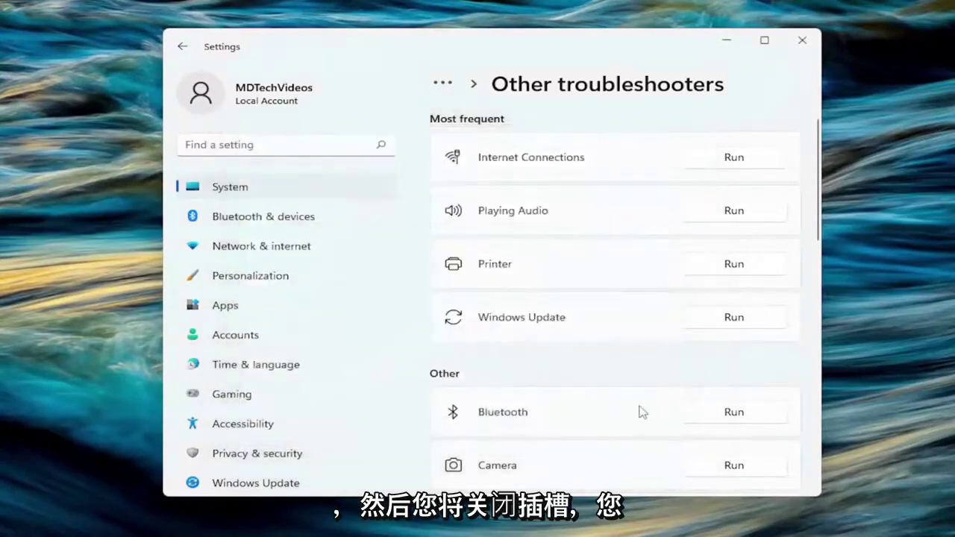
Step: Run the Recording Audio troubleshooter and close it once it finds no problem
{"action": "scroll", "coordinate": [634, 373], "scroll_direction": "down", "scroll_amount": 2}
{"action": "scroll", "coordinate": [522, 283], "scroll_direction": "down", "scroll_amount": 3}
{"action": "scroll", "coordinate": [508, 254], "scroll_direction": "down", "scroll_amount": 4}
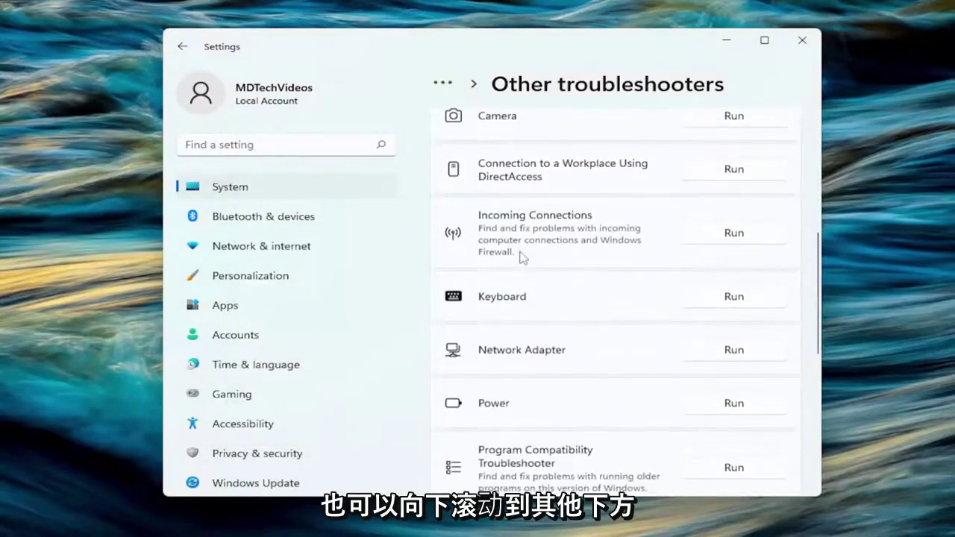
{"action": "scroll", "coordinate": [525, 264], "scroll_direction": "down", "scroll_amount": 3}
{"action": "scroll", "coordinate": [525, 264], "scroll_direction": "down", "scroll_amount": 3}
{"action": "scroll", "coordinate": [525, 264], "scroll_direction": "down", "scroll_amount": 2}
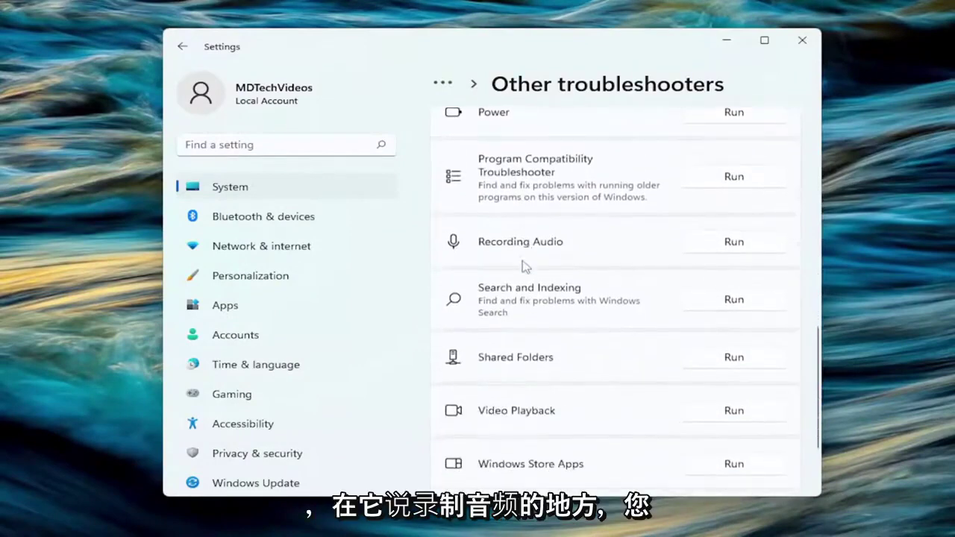
{"action": "scroll", "coordinate": [525, 264], "scroll_direction": "up", "scroll_amount": 1}
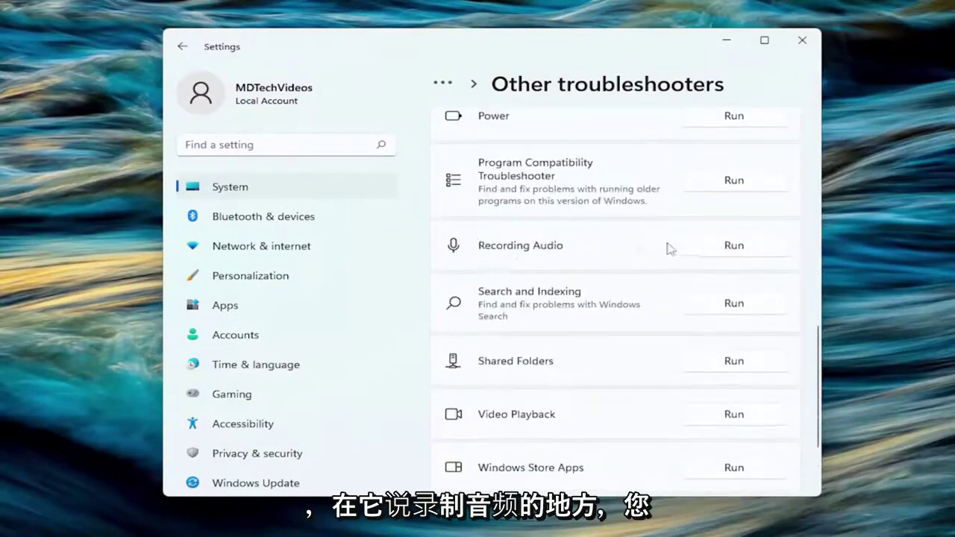
{"action": "left_click", "coordinate": [744, 255]}
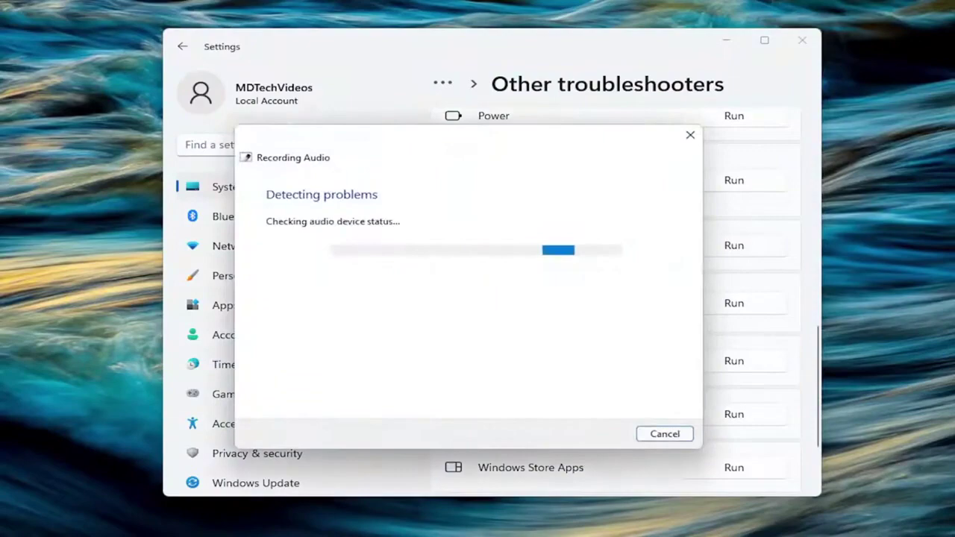
{"action": "left_click", "coordinate": [661, 433]}
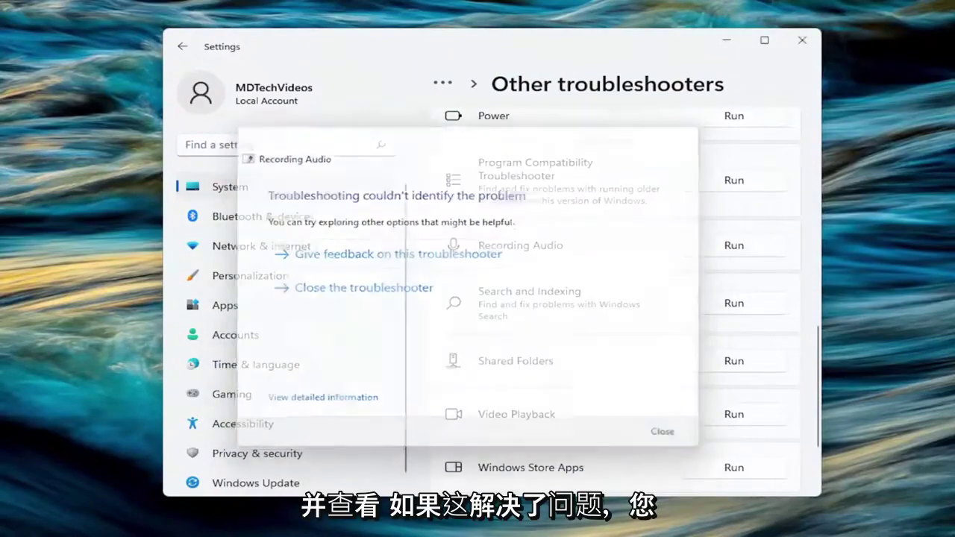
Step: Close Settings and open Device Manager by searching 'device manager'
{"action": "left_click", "coordinate": [797, 41]}
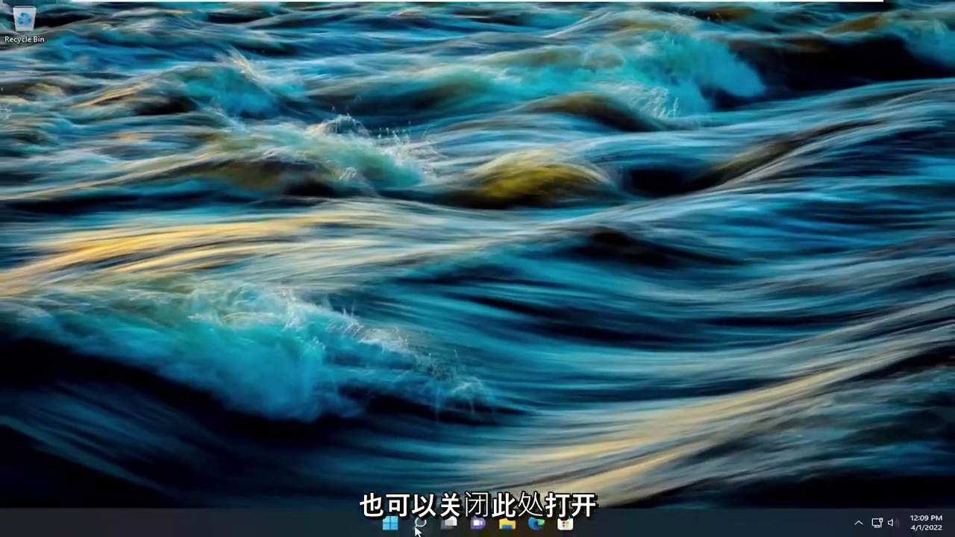
{"action": "left_click", "coordinate": [419, 524]}
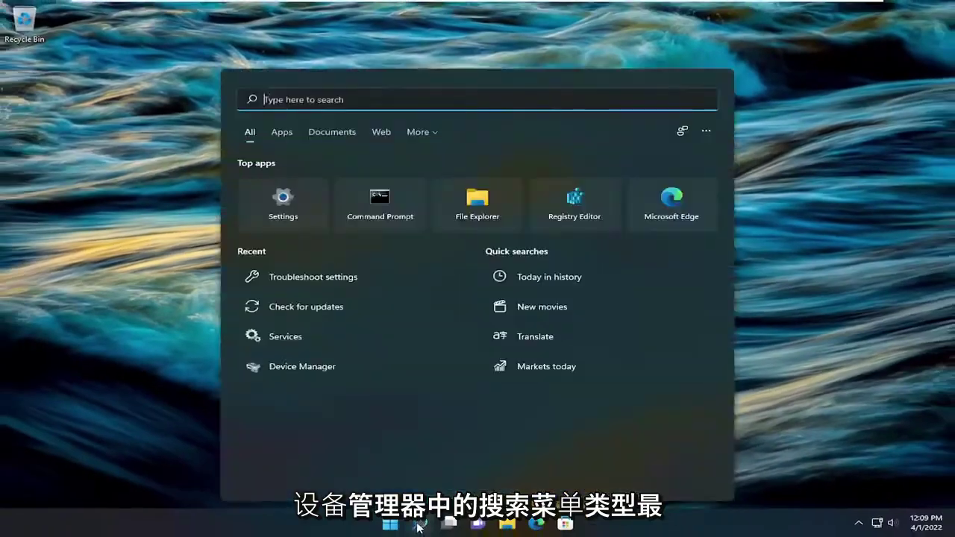
{"action": "type", "text": "device manager"}
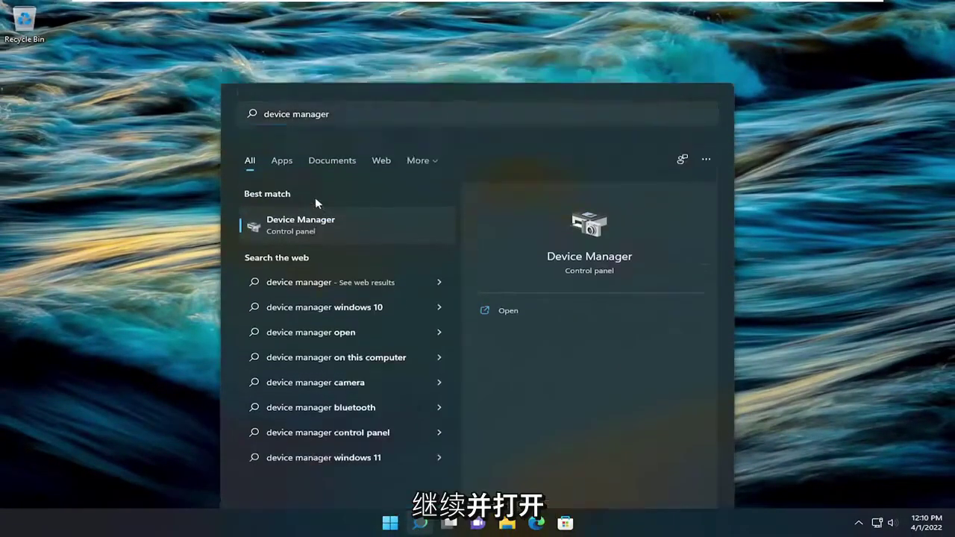
{"action": "left_click", "coordinate": [315, 197]}
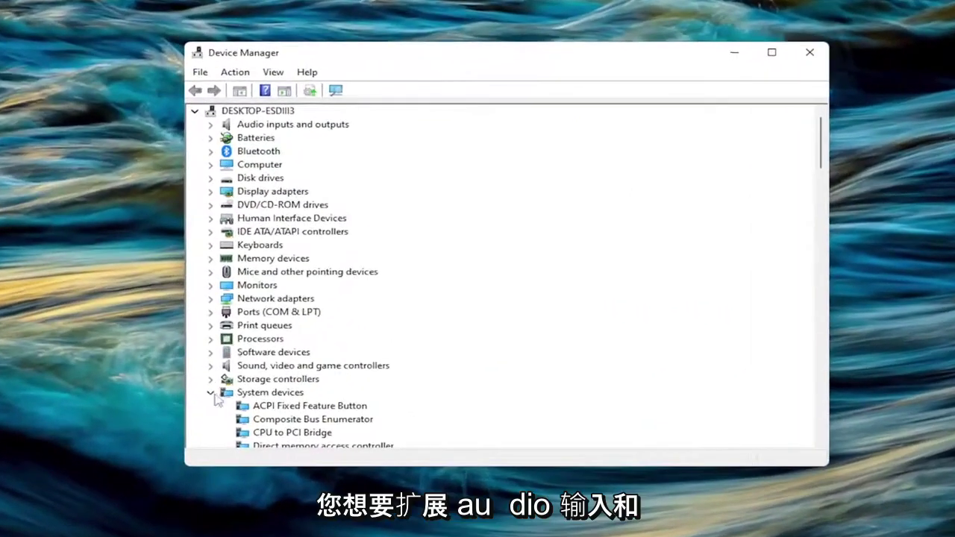
Step: Expand Audio inputs and outputs and start updating the Speakers driver
{"action": "left_click", "coordinate": [211, 394]}
{"action": "left_click", "coordinate": [286, 125]}
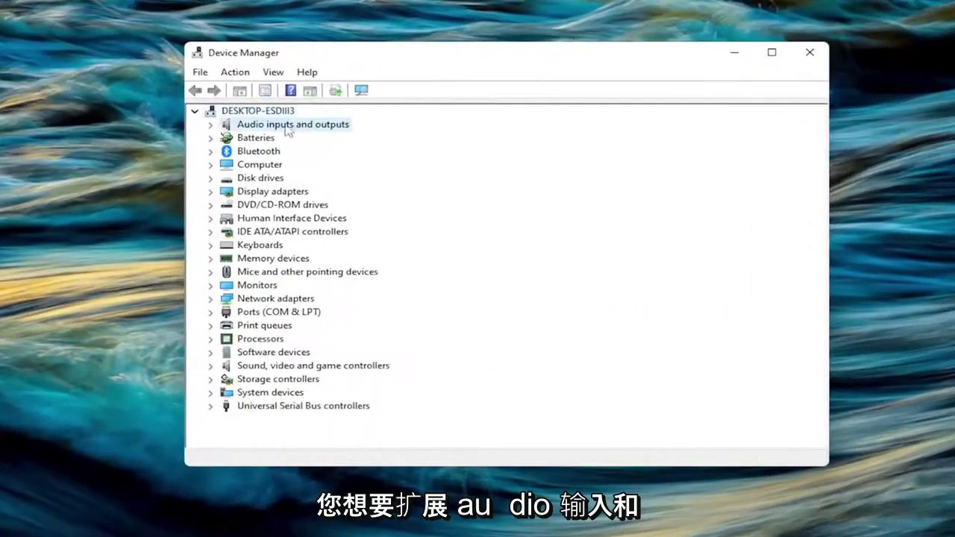
{"action": "double_click", "coordinate": [294, 125]}
{"action": "left_click", "coordinate": [284, 154]}
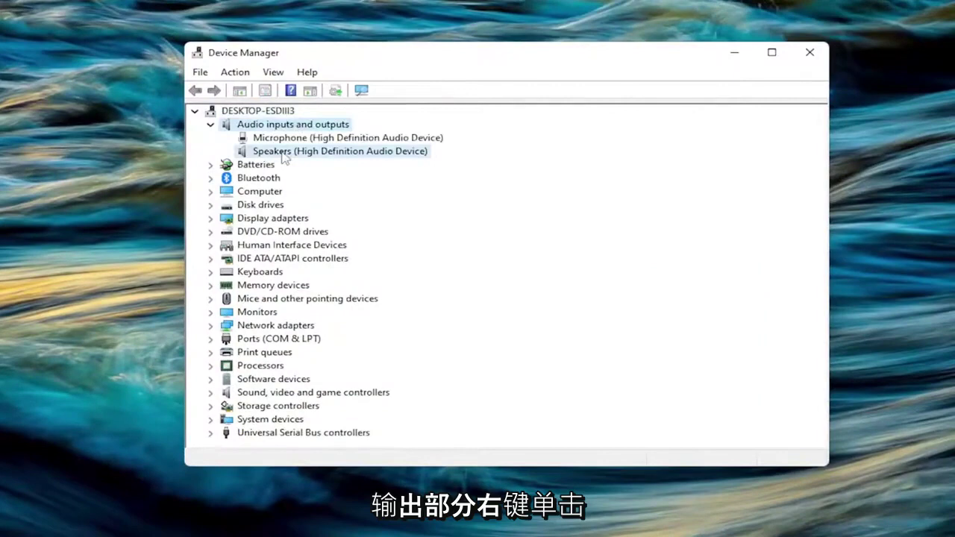
{"action": "right_click", "coordinate": [288, 157]}
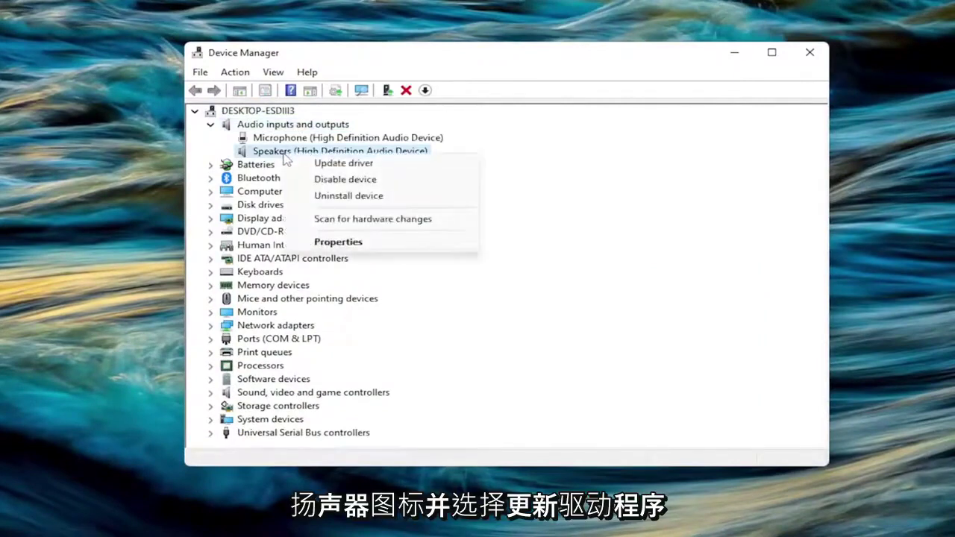
{"action": "left_click", "coordinate": [332, 164]}
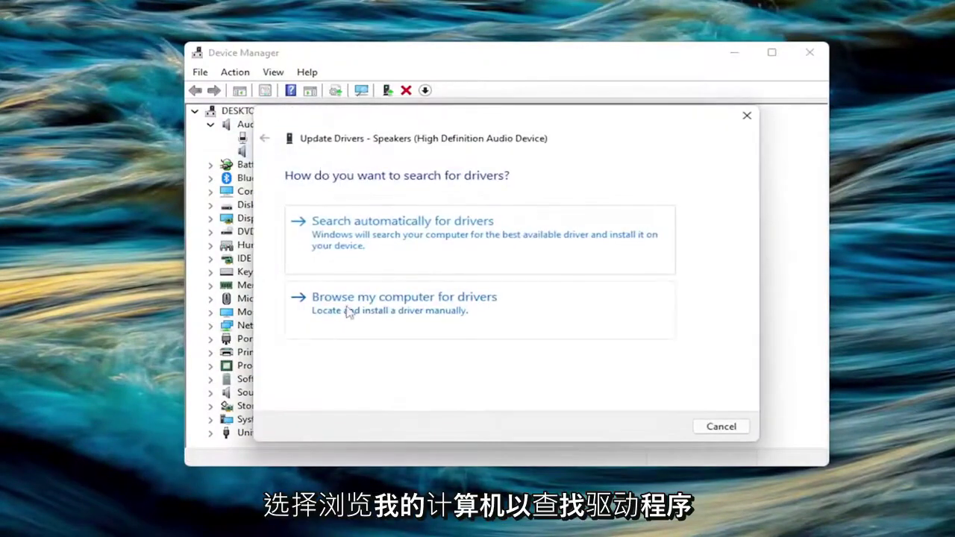
Step: Install the Audio Endpoint driver from the compatible drivers list and close the wizard
{"action": "left_click", "coordinate": [389, 311]}
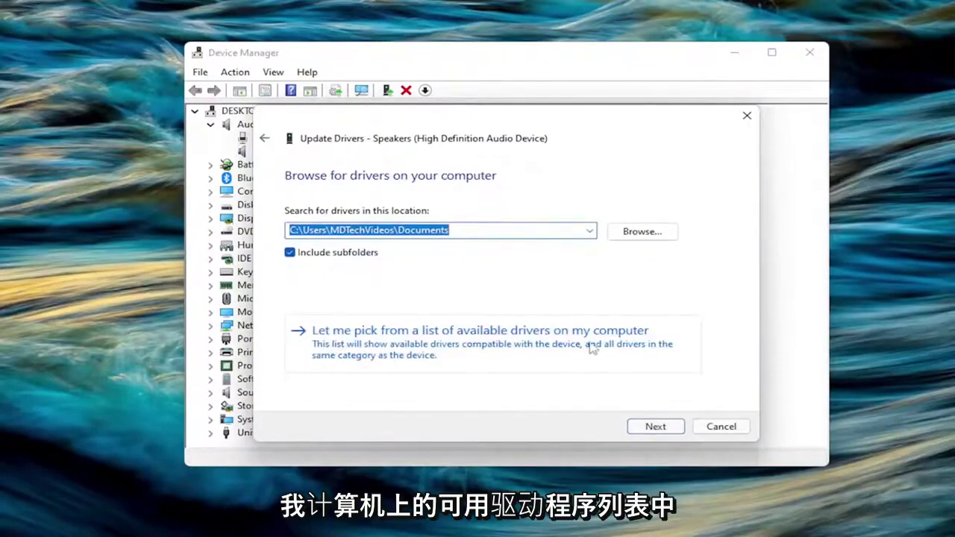
{"action": "left_click", "coordinate": [510, 352]}
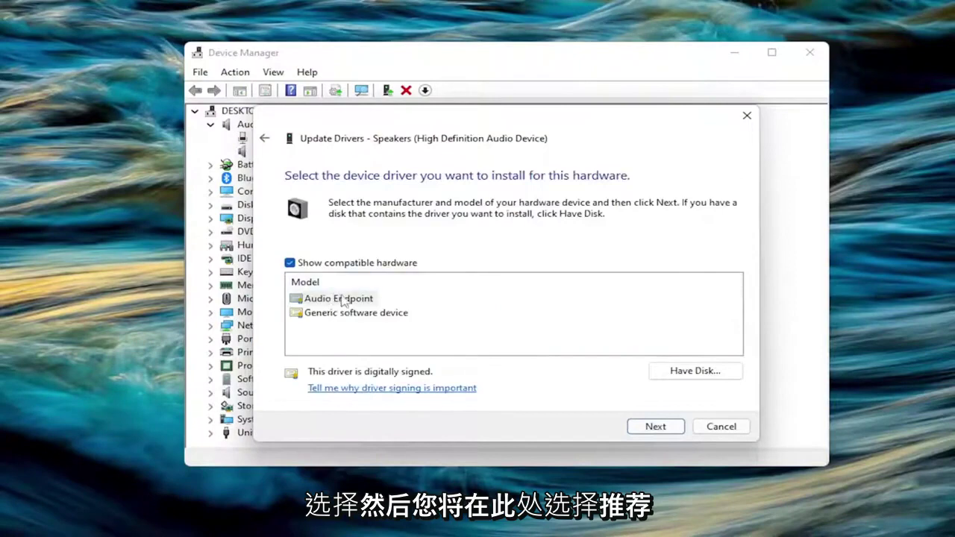
{"action": "left_click", "coordinate": [343, 299]}
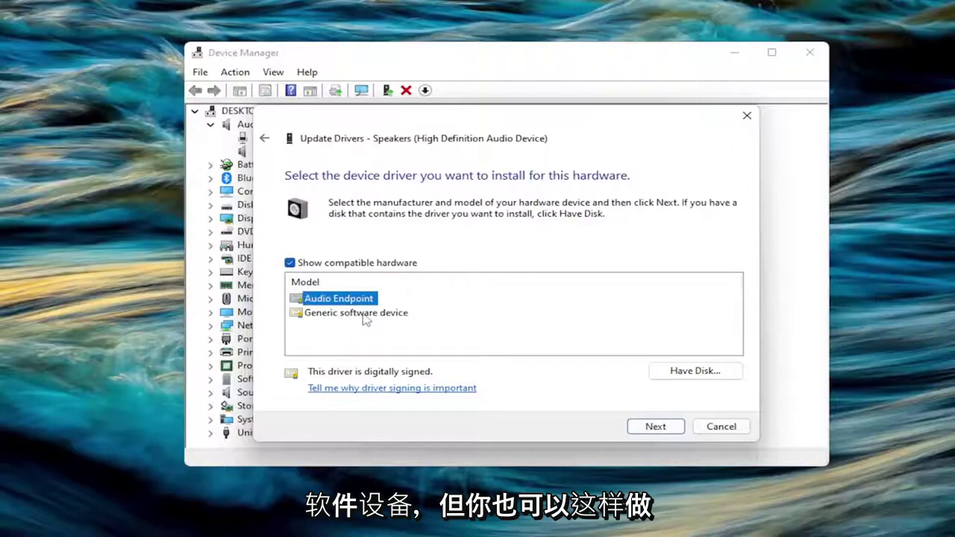
{"action": "left_click", "coordinate": [364, 314]}
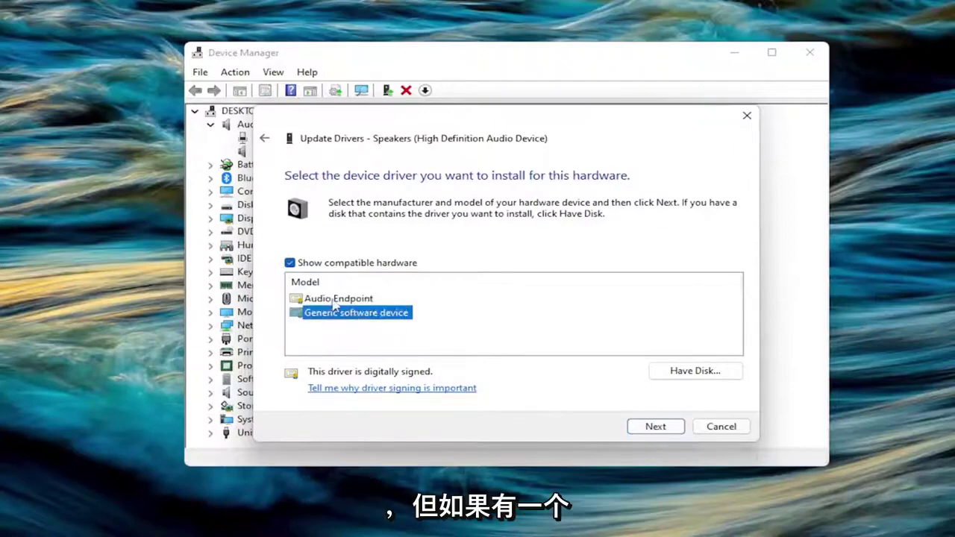
{"action": "left_click", "coordinate": [335, 301]}
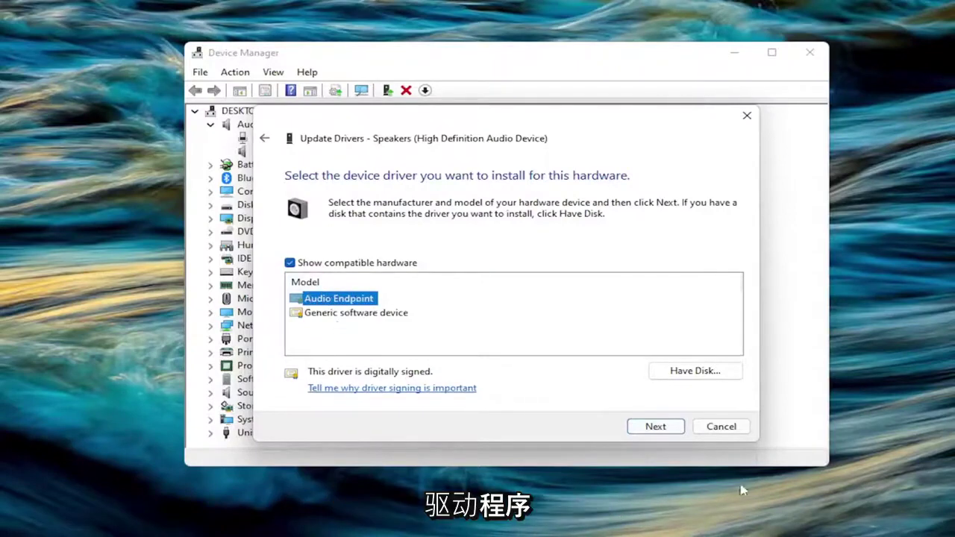
{"action": "left_click", "coordinate": [655, 427]}
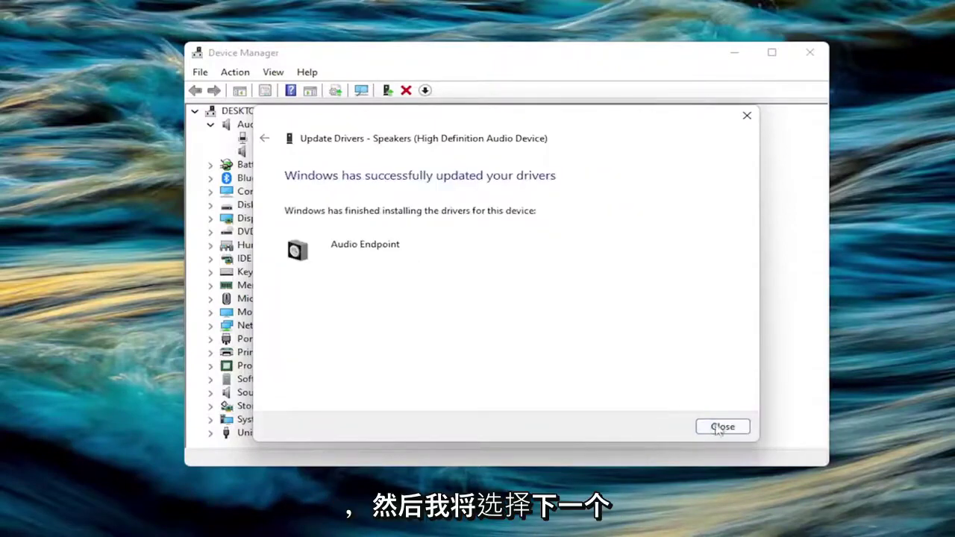
{"action": "left_click", "coordinate": [720, 427]}
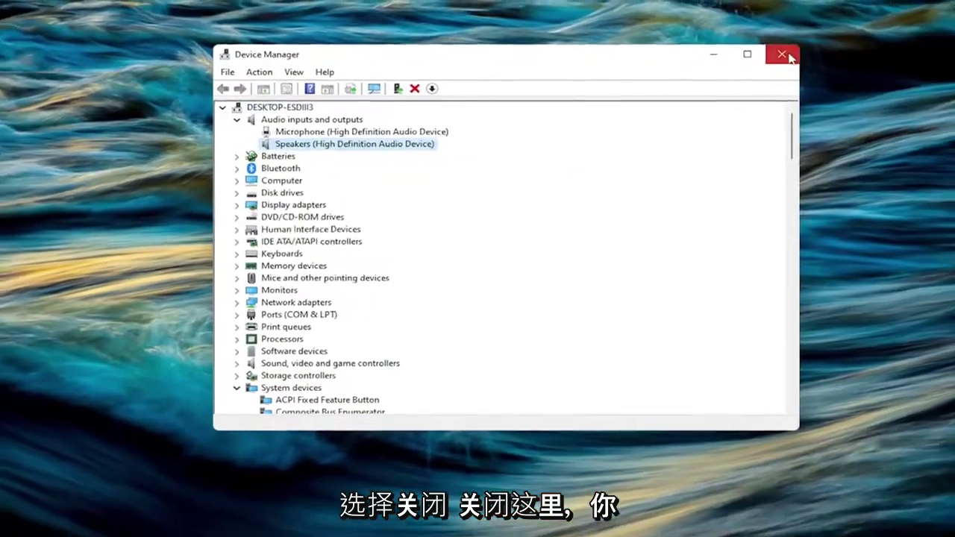
Step: Close Device Manager and bring up the Start button's quick links menu
{"action": "left_click", "coordinate": [782, 54]}
{"action": "right_click", "coordinate": [390, 524]}
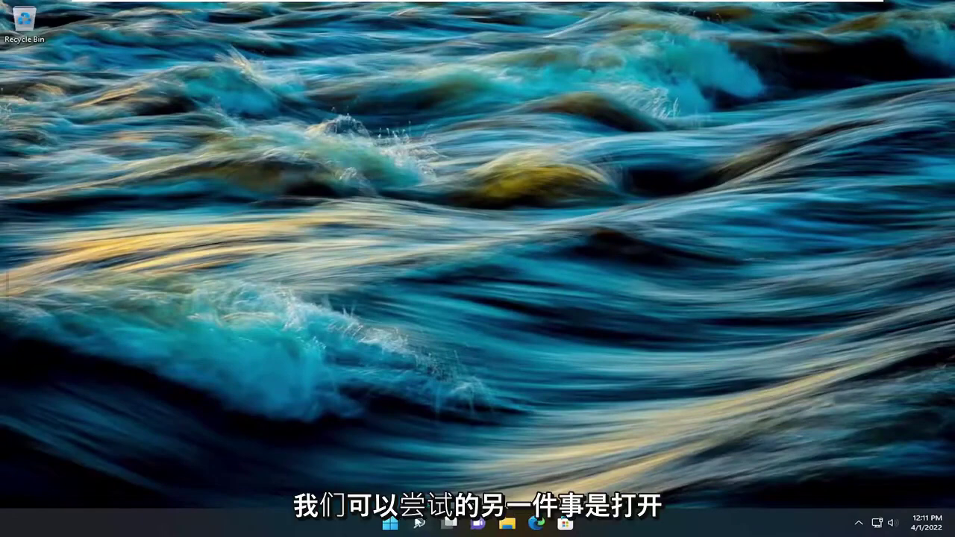
Step: Open Control Panel via search and view all items as Large icons
{"action": "left_click", "coordinate": [420, 523]}
{"action": "type", "text": "control p"}
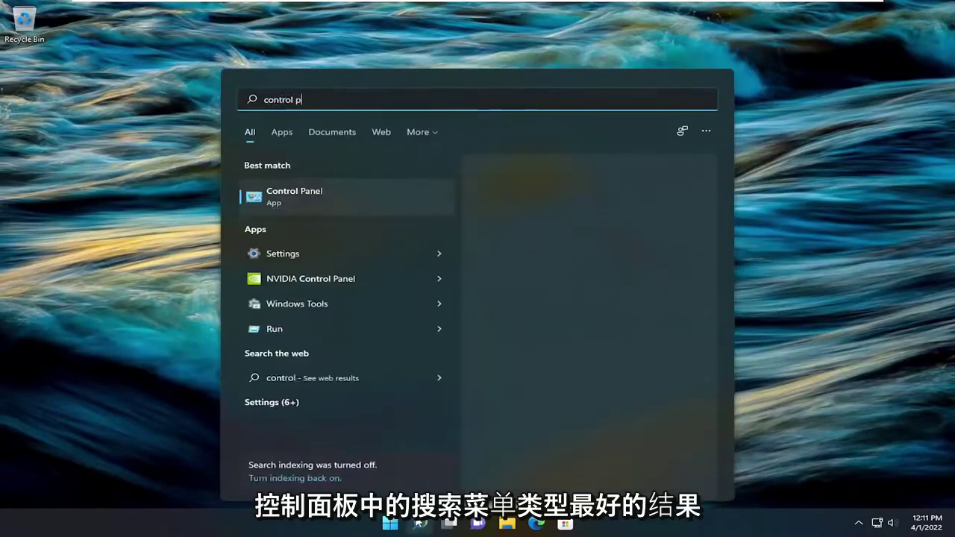
{"action": "type", "text": "anel"}
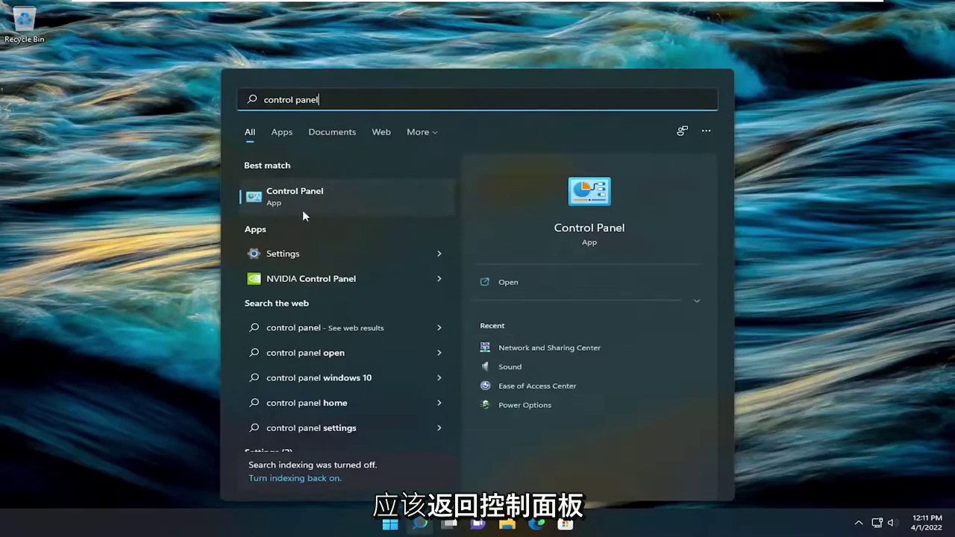
{"action": "left_click", "coordinate": [284, 200]}
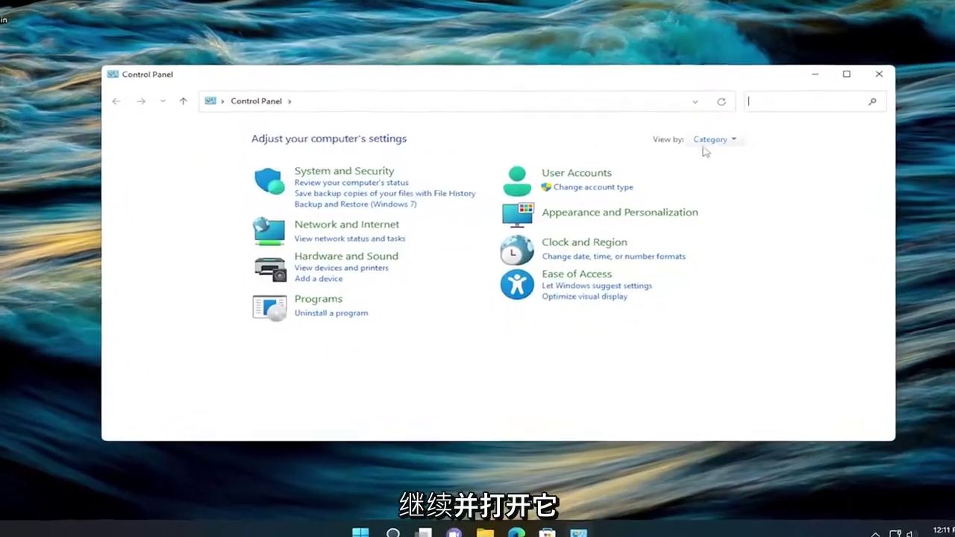
{"action": "left_click", "coordinate": [711, 140]}
{"action": "left_click", "coordinate": [722, 173]}
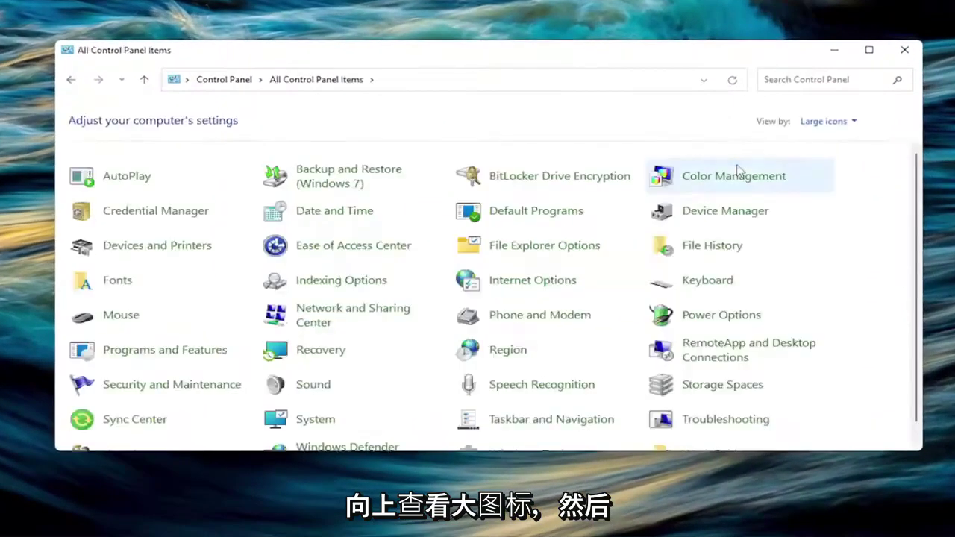
Step: In Sound, select Speakers, start the speaker configuration, then cancel it
{"action": "left_click", "coordinate": [313, 385]}
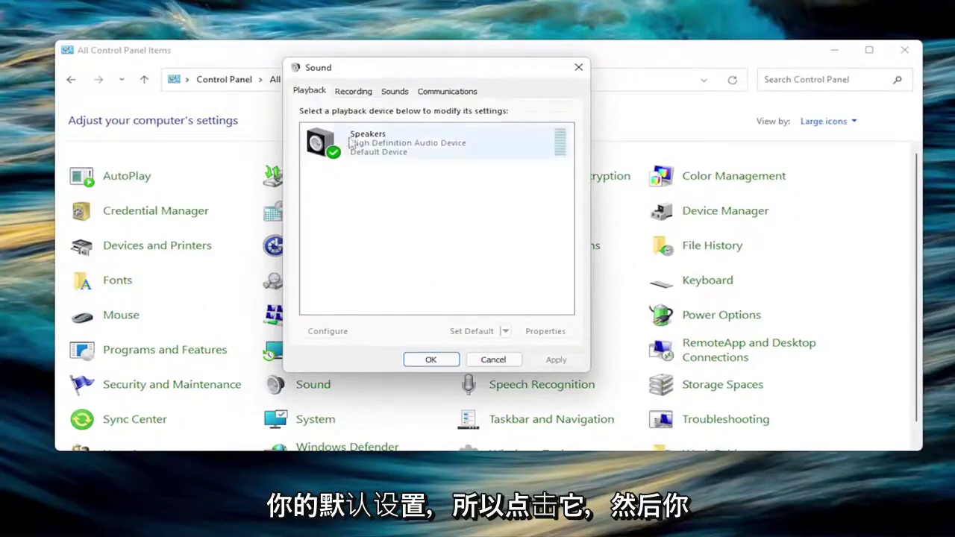
{"action": "left_click", "coordinate": [385, 150]}
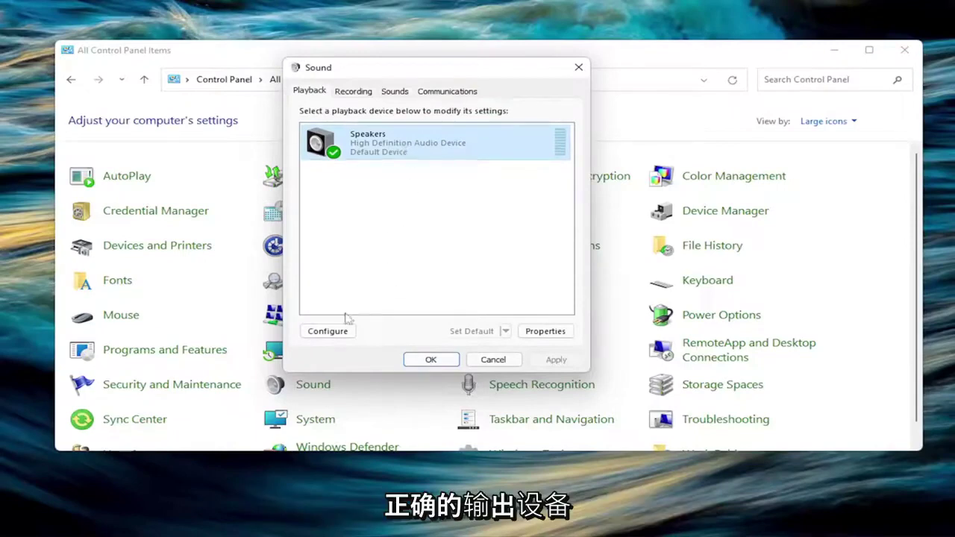
{"action": "left_click", "coordinate": [322, 332]}
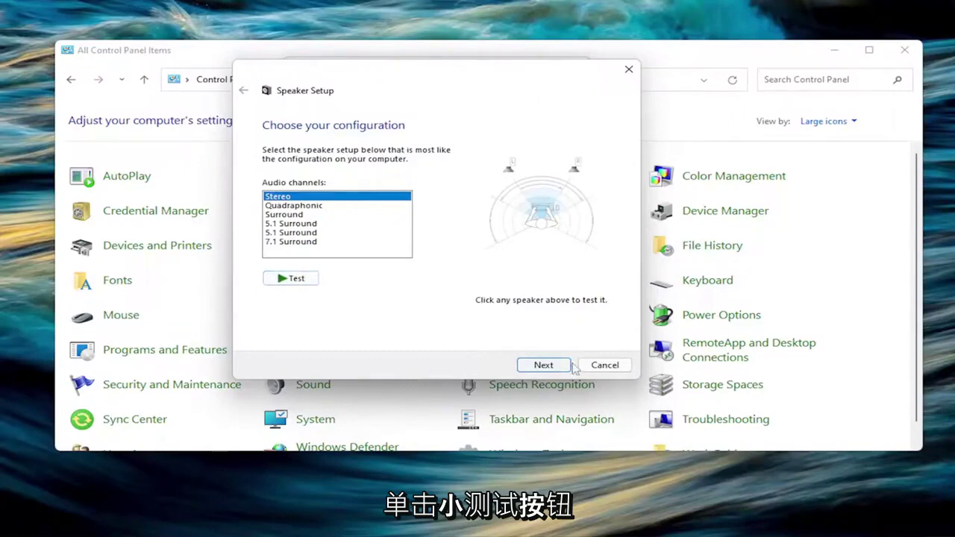
{"action": "left_click", "coordinate": [597, 365]}
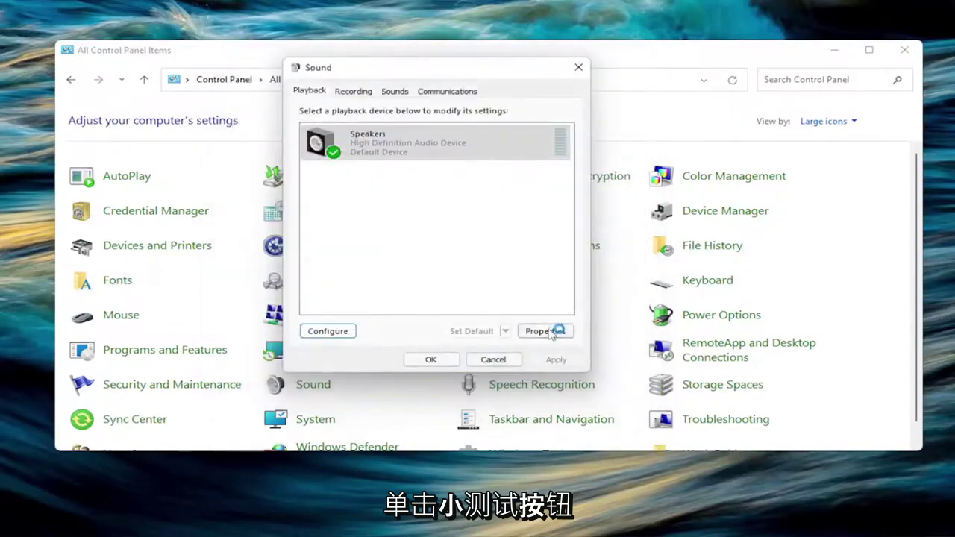
Step: Check Disable all enhancements for Speakers, apply it, and close Sound and Control Panel
{"action": "left_click", "coordinate": [545, 331]}
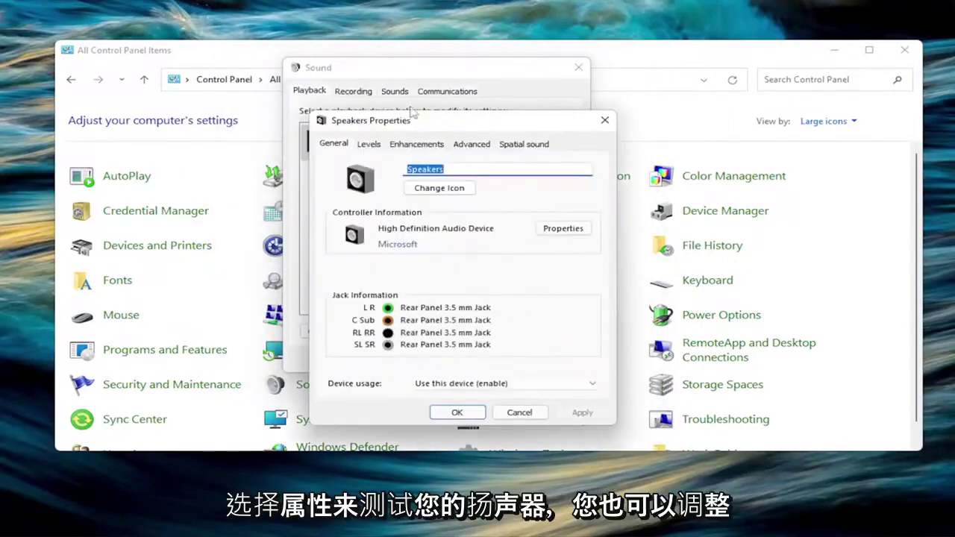
{"action": "left_click_drag", "start_coordinate": [418, 124], "coordinate": [394, 72]}
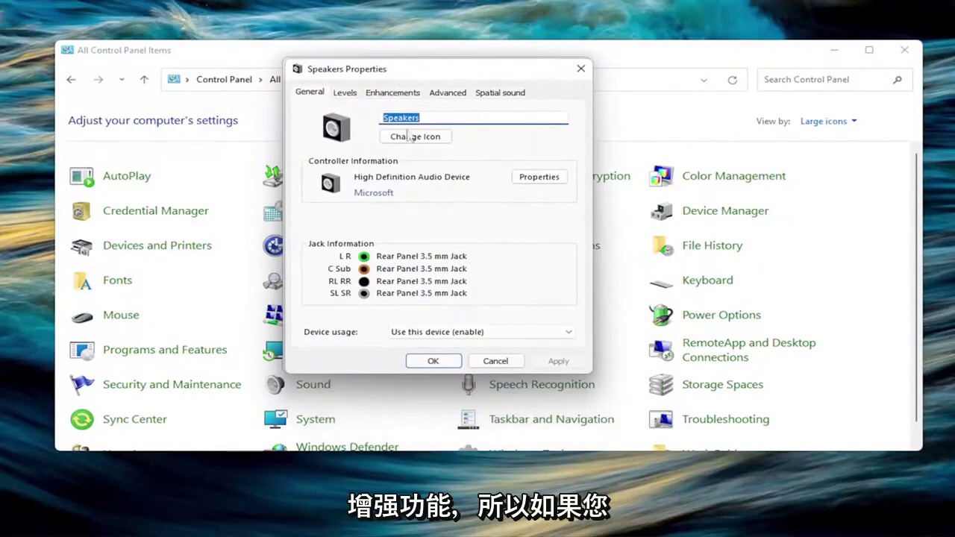
{"action": "left_click", "coordinate": [410, 93]}
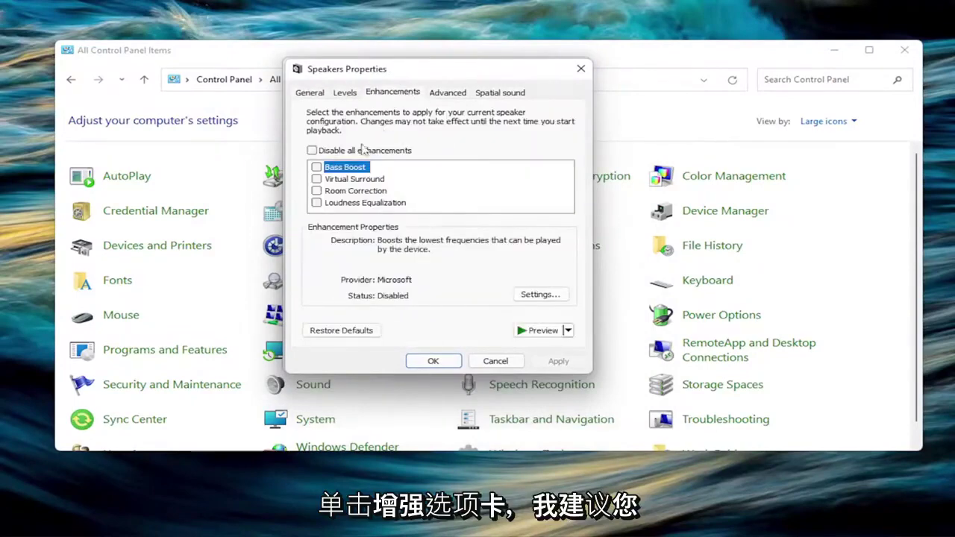
{"action": "left_click", "coordinate": [326, 150]}
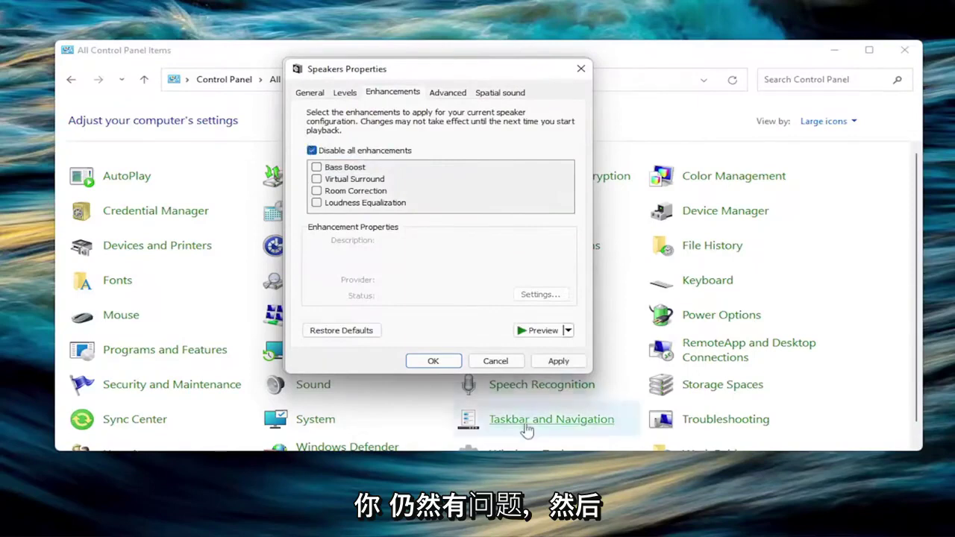
{"action": "left_click", "coordinate": [558, 362]}
{"action": "left_click", "coordinate": [434, 361]}
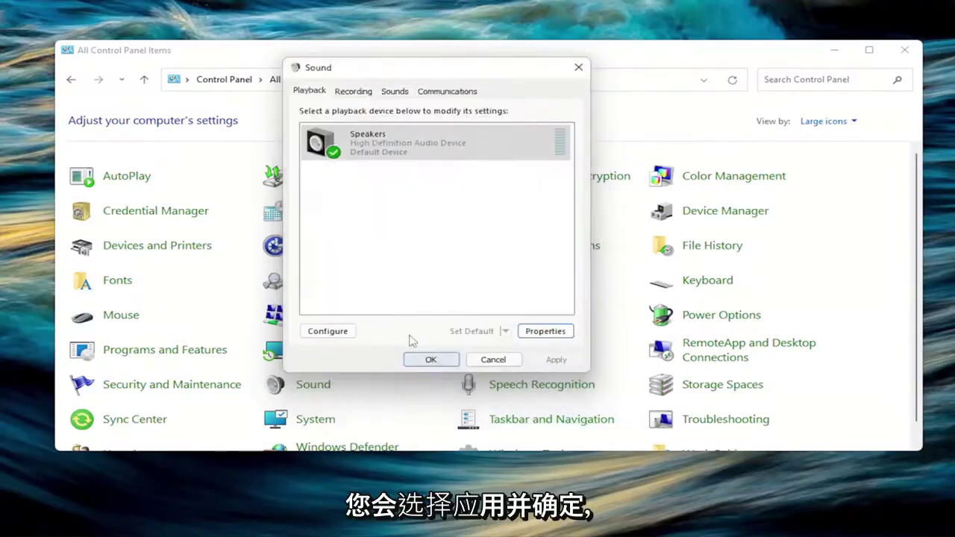
{"action": "left_click", "coordinate": [431, 359]}
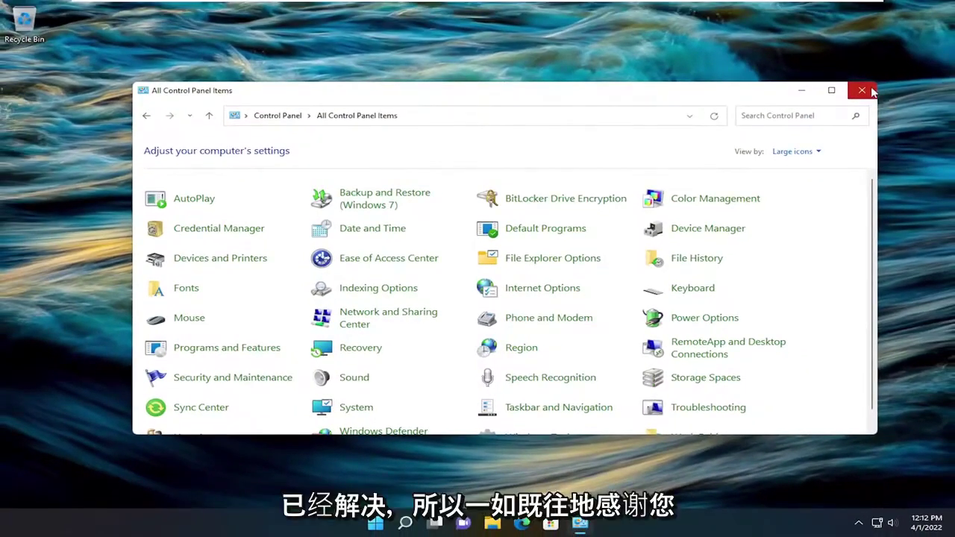
{"action": "left_click", "coordinate": [862, 91]}
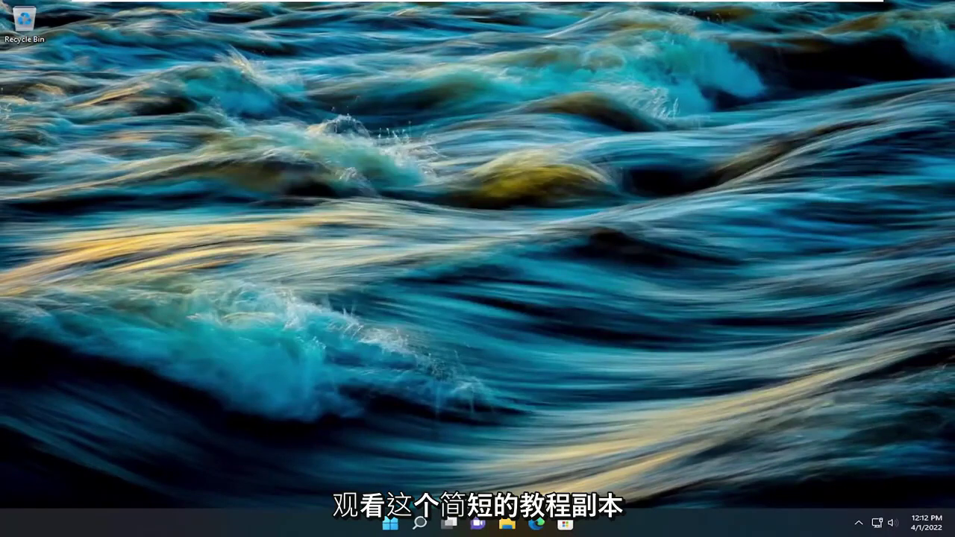